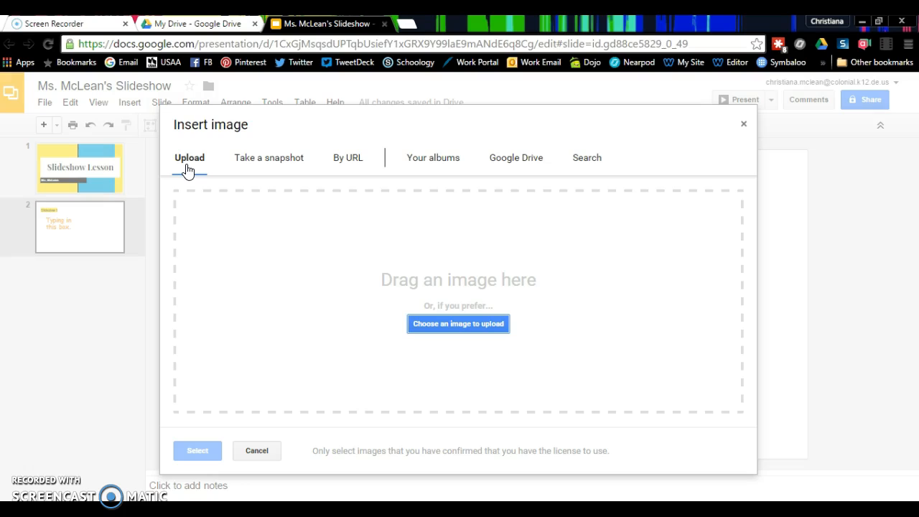
- Look through the available image sources and search Google images for "Puppies"
{"action": "left_click", "coordinate": [255, 158]}
{"action": "left_click", "coordinate": [340, 170]}
{"action": "left_click", "coordinate": [454, 168]}
{"action": "left_click", "coordinate": [579, 161]}
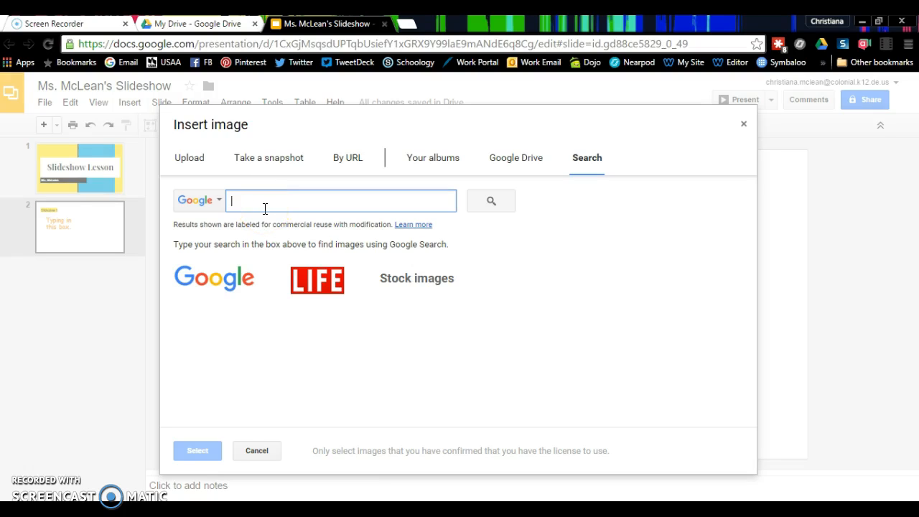
{"action": "type", "text": "Puppies"}
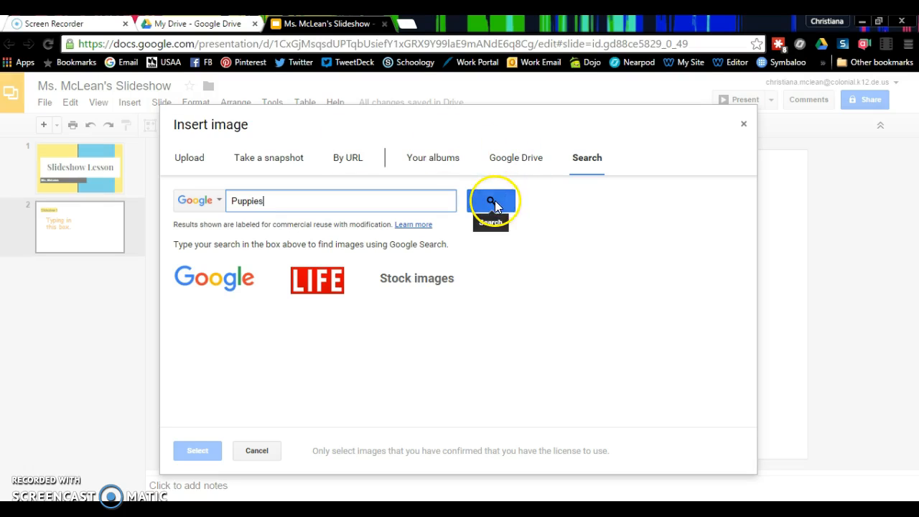
{"action": "left_click", "coordinate": [494, 201]}
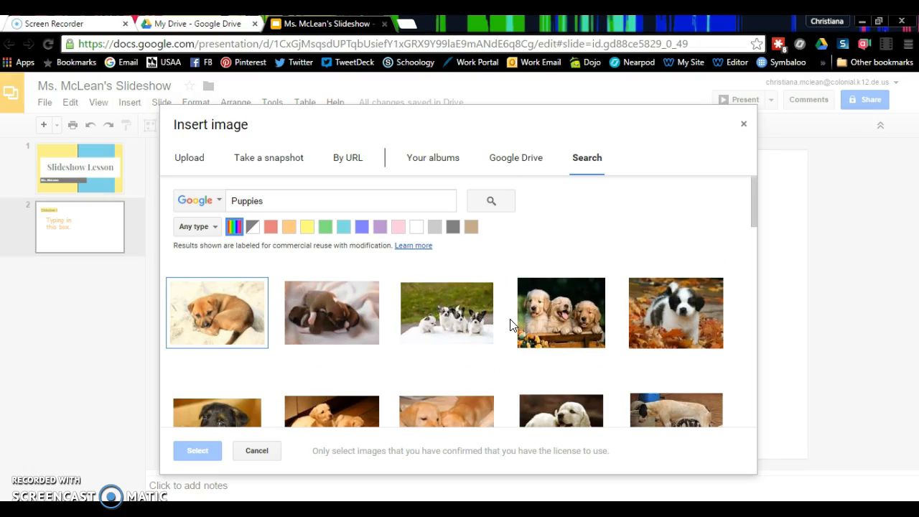
- Insert the photo of three golden puppies behind a wooden bench with flowers onto slide 2
{"action": "scroll", "coordinate": [510, 324], "scroll_direction": "down", "scroll_amount": 1}
{"action": "scroll", "coordinate": [509, 324], "scroll_direction": "down", "scroll_amount": 3}
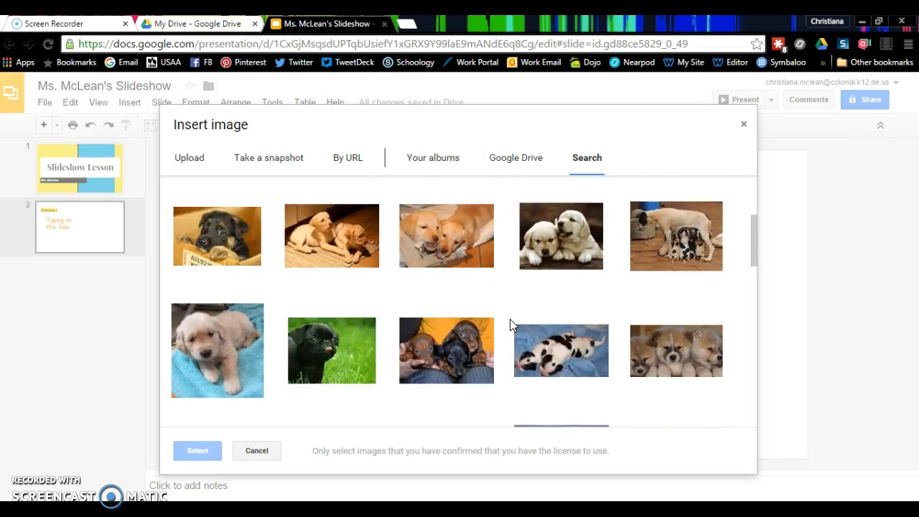
{"action": "scroll", "coordinate": [509, 324], "scroll_direction": "up", "scroll_amount": 3}
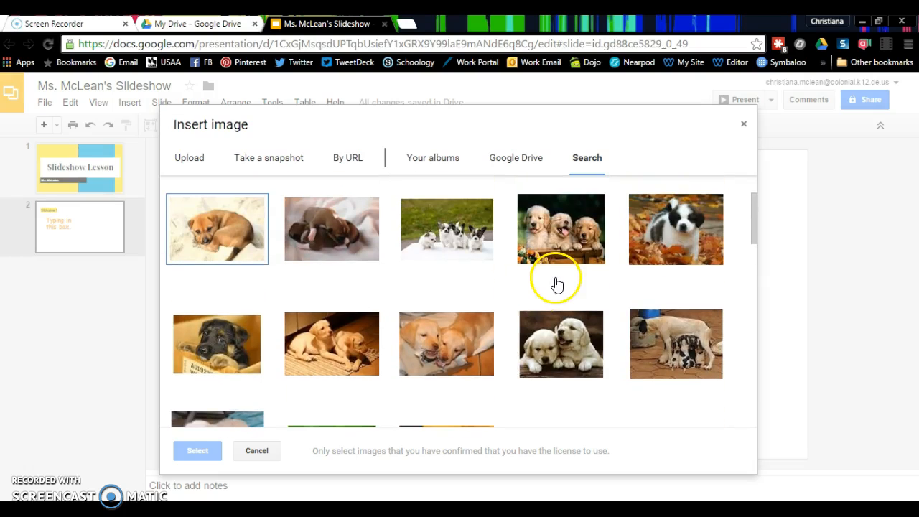
{"action": "left_click", "coordinate": [560, 248]}
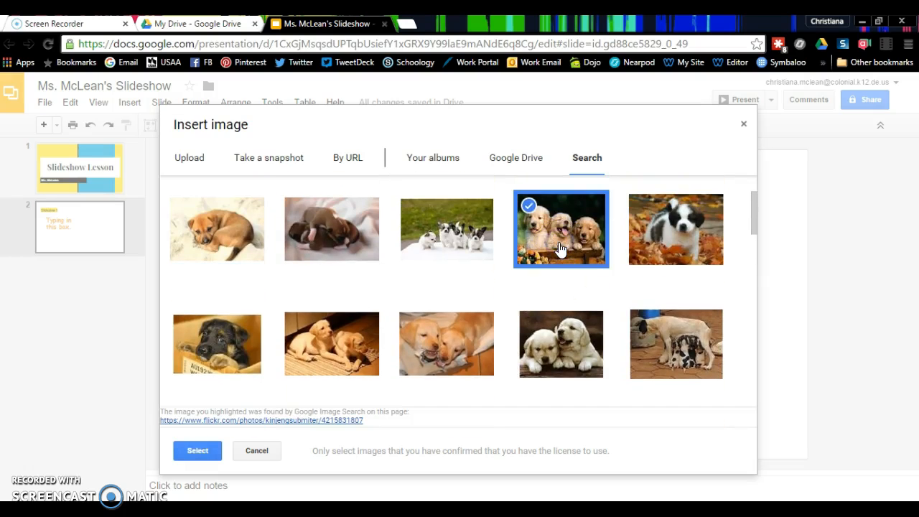
{"action": "left_click", "coordinate": [198, 451]}
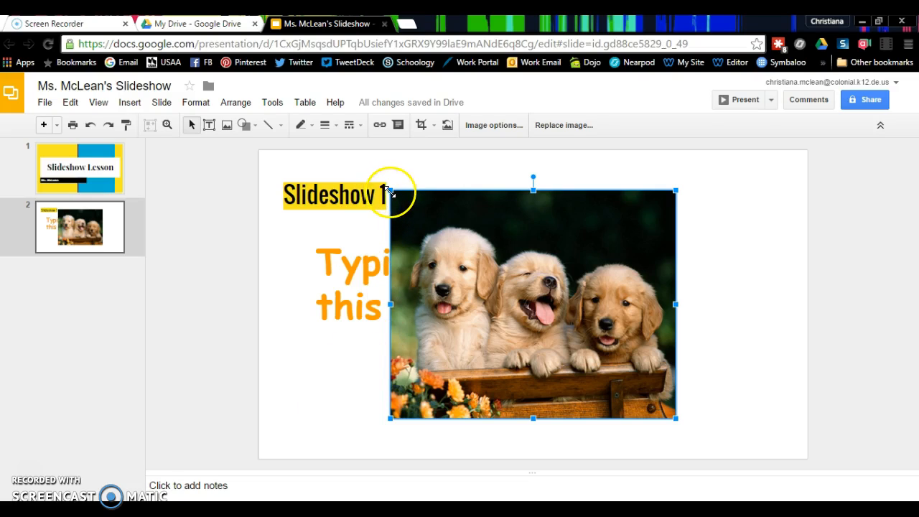
- Shrink the puppy photo and place it to the right of the "Typing in this box." text
{"action": "left_click_drag", "start_coordinate": [389, 192], "coordinate": [478, 236]}
{"action": "left_click_drag", "start_coordinate": [536, 275], "coordinate": [589, 237]}
{"action": "left_click", "coordinate": [474, 362]}
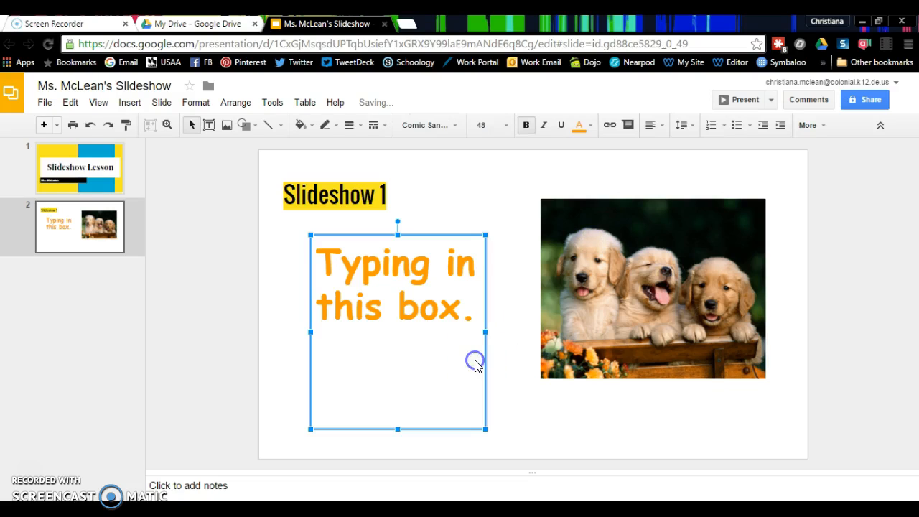
{"action": "left_click", "coordinate": [521, 406]}
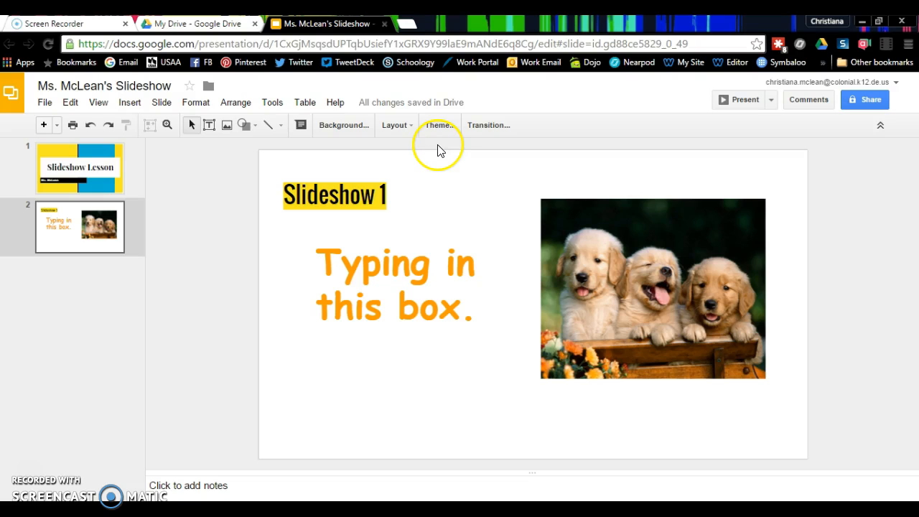
- Set the background color of slide 2 to bright cyan
{"action": "left_click", "coordinate": [359, 128]}
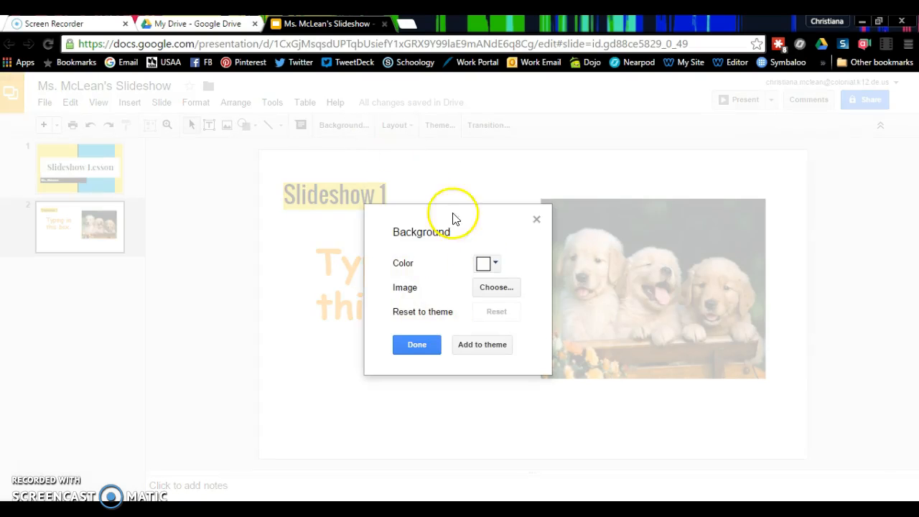
{"action": "left_click", "coordinate": [491, 264]}
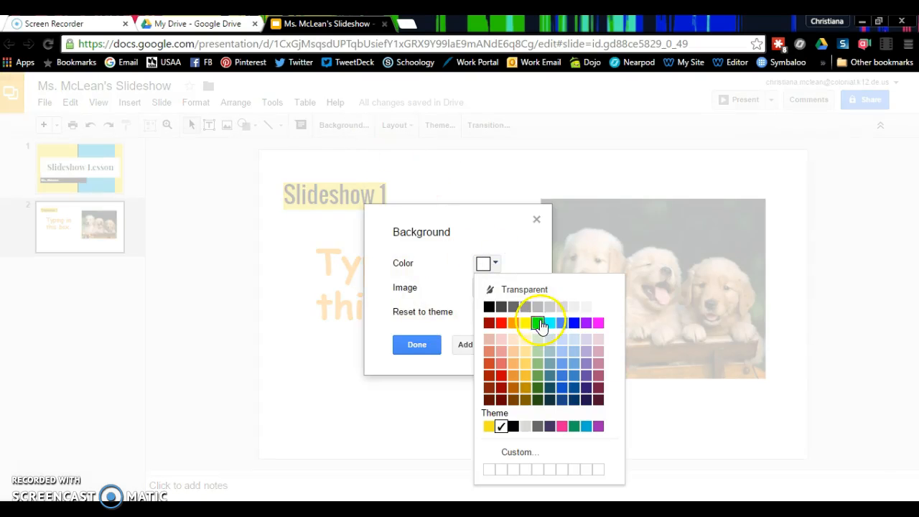
{"action": "left_click", "coordinate": [550, 323]}
{"action": "left_click", "coordinate": [417, 346]}
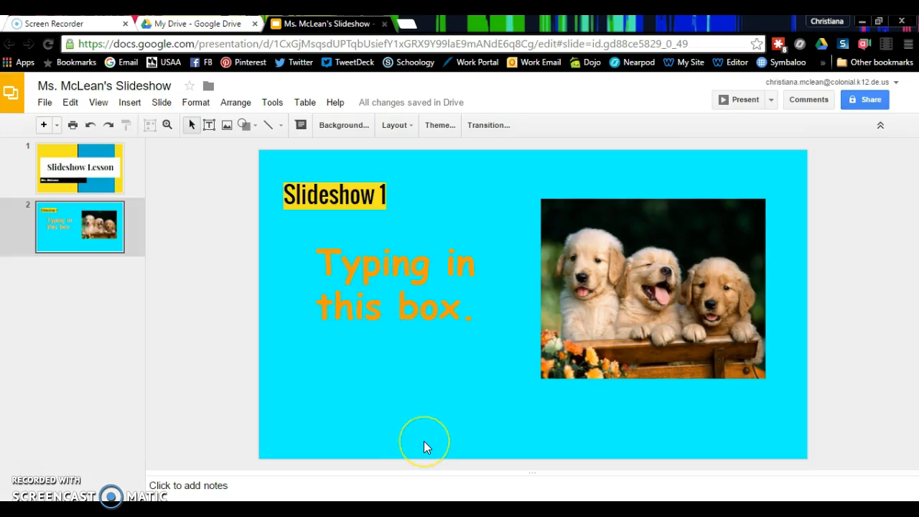
- Add a new slide with the Main point layout and title it "Slideshow 2"
{"action": "left_click", "coordinate": [57, 125]}
{"action": "left_click", "coordinate": [114, 329]}
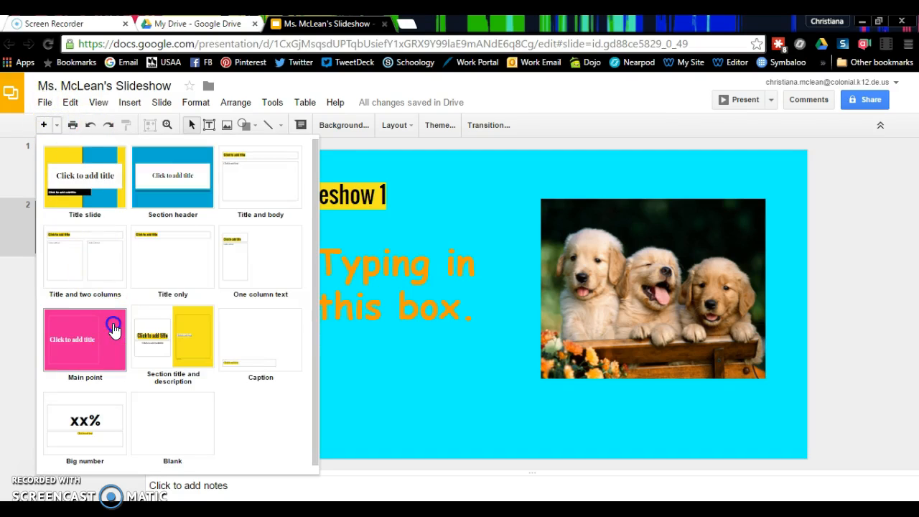
{"action": "left_click", "coordinate": [442, 289]}
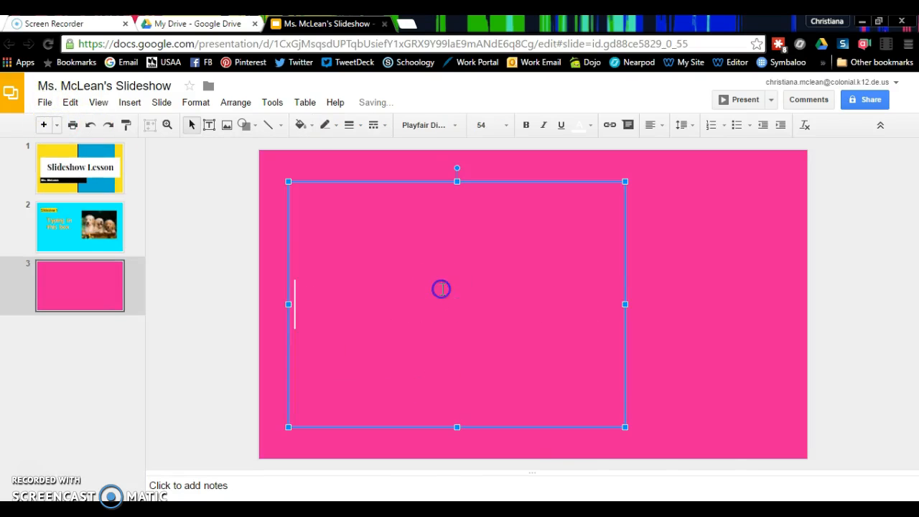
{"action": "type", "text": "Slideshow 2"}
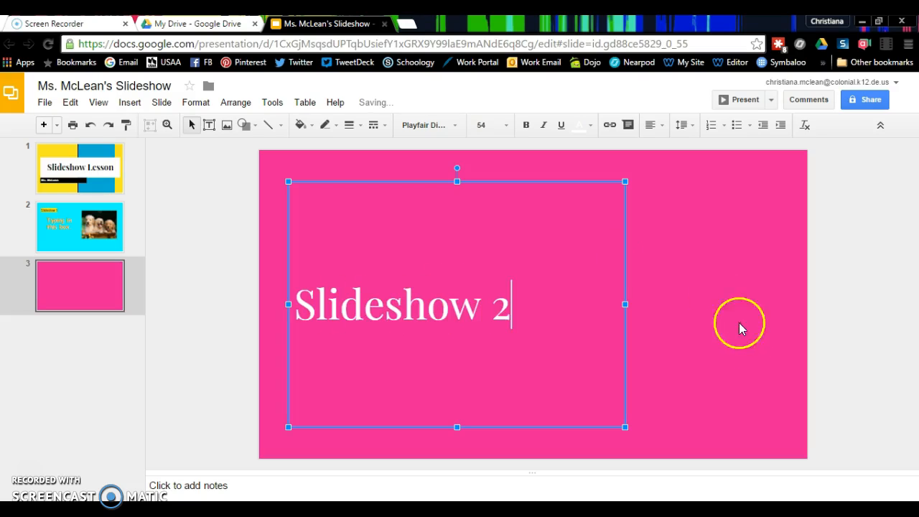
{"action": "left_click", "coordinate": [740, 349]}
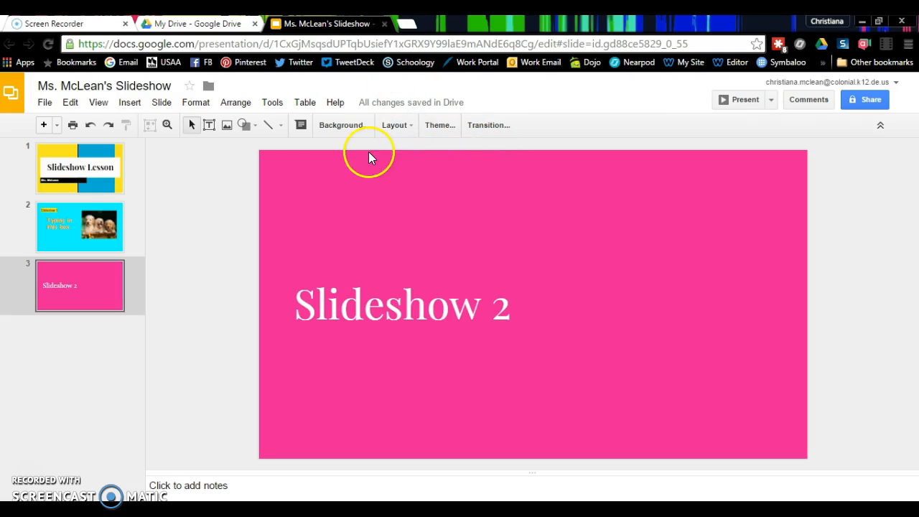
- Draw a small rectangle on slide 3, above and to the right of the "Slideshow 2" title
{"action": "left_click", "coordinate": [247, 125]}
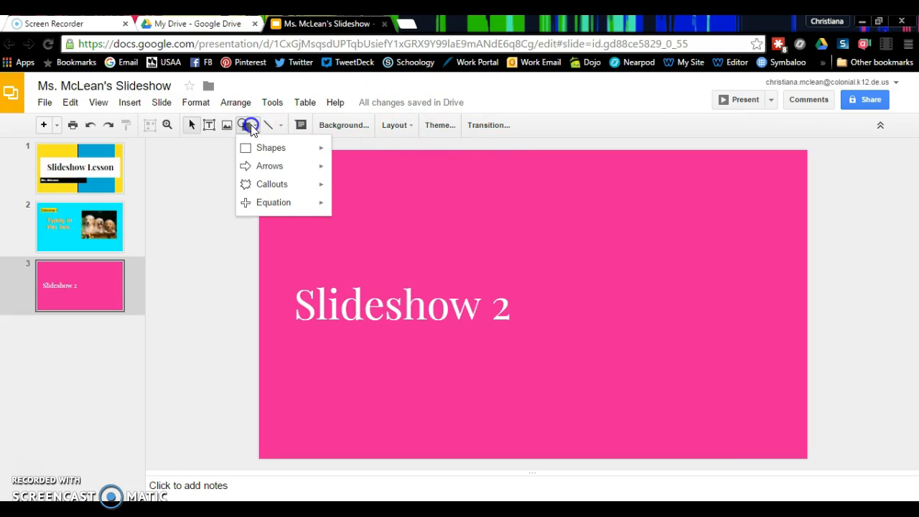
{"action": "left_click", "coordinate": [262, 149]}
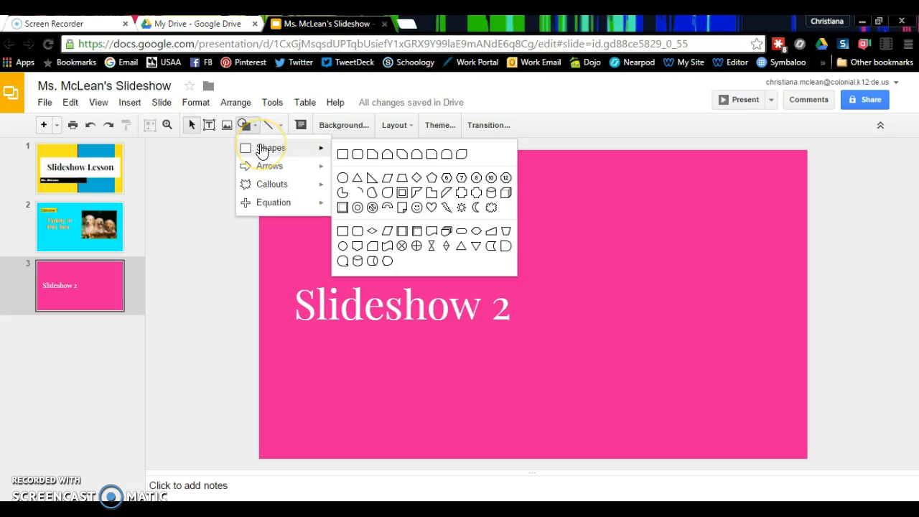
{"action": "left_click", "coordinate": [341, 155]}
{"action": "left_click_drag", "start_coordinate": [642, 257], "coordinate": [642, 256]}
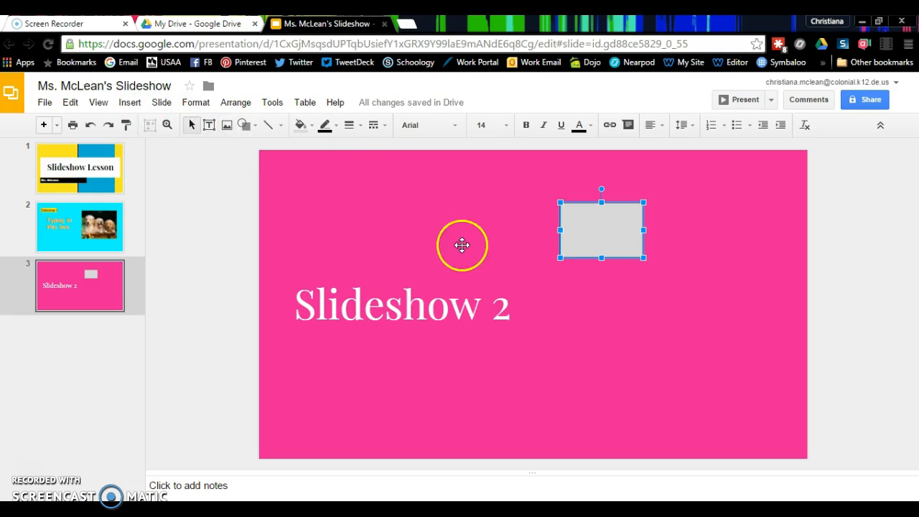
{"action": "left_click", "coordinate": [622, 293]}
{"action": "left_click", "coordinate": [674, 245]}
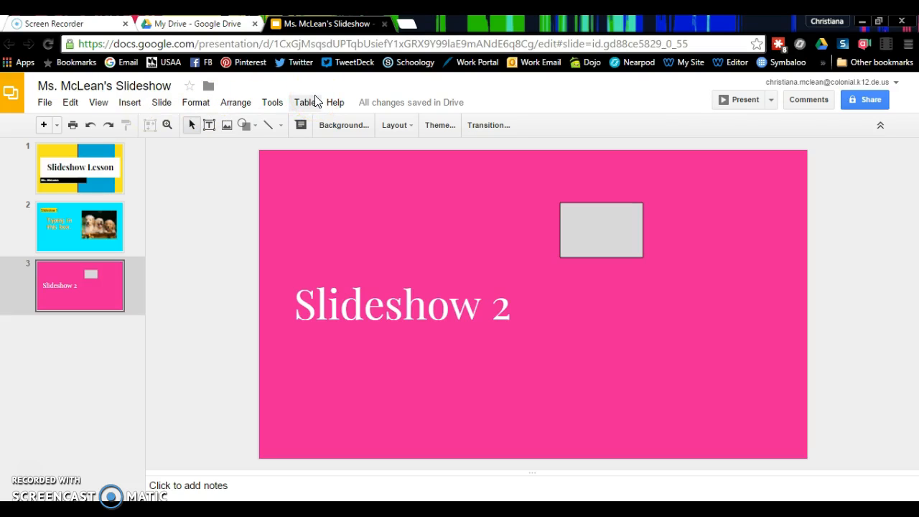
- Insert a 4 x 4 table on slide 3 and shrink it to fit below and to the right of the title
{"action": "left_click", "coordinate": [130, 103]}
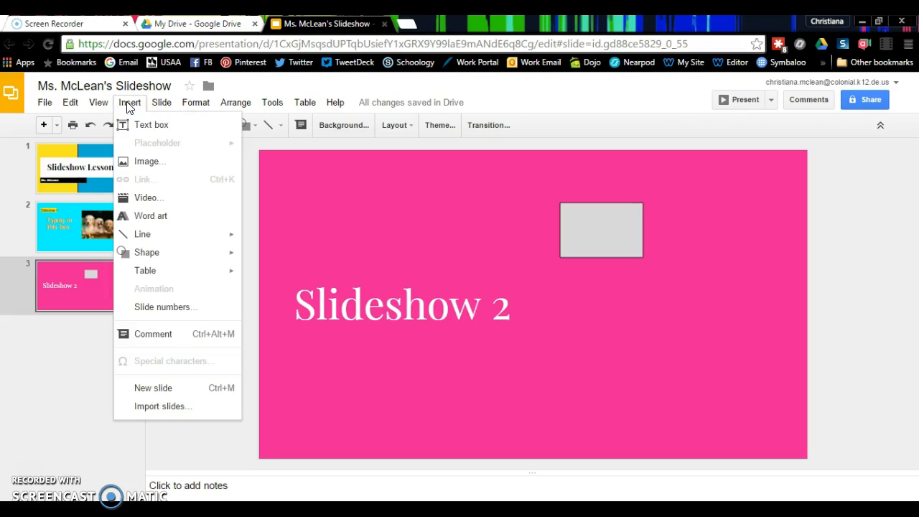
{"action": "mouse_move", "coordinate": [189, 274]}
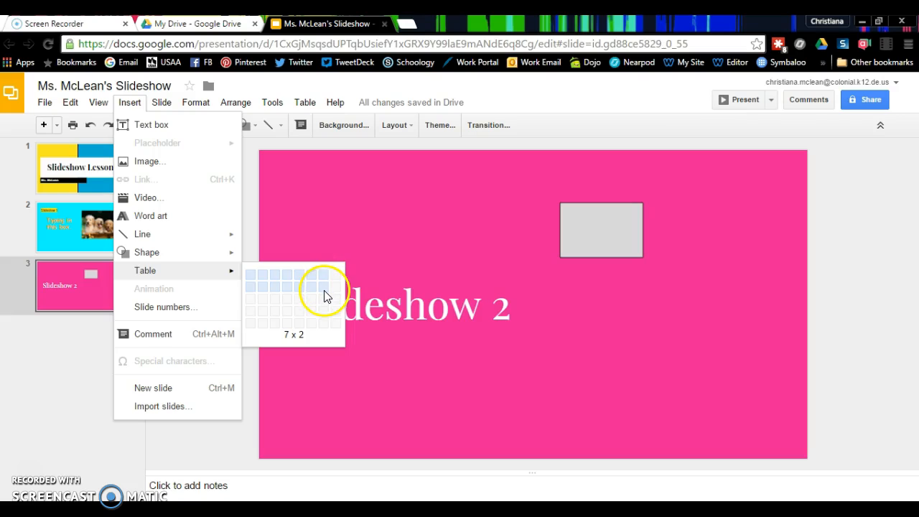
{"action": "left_click", "coordinate": [290, 314]}
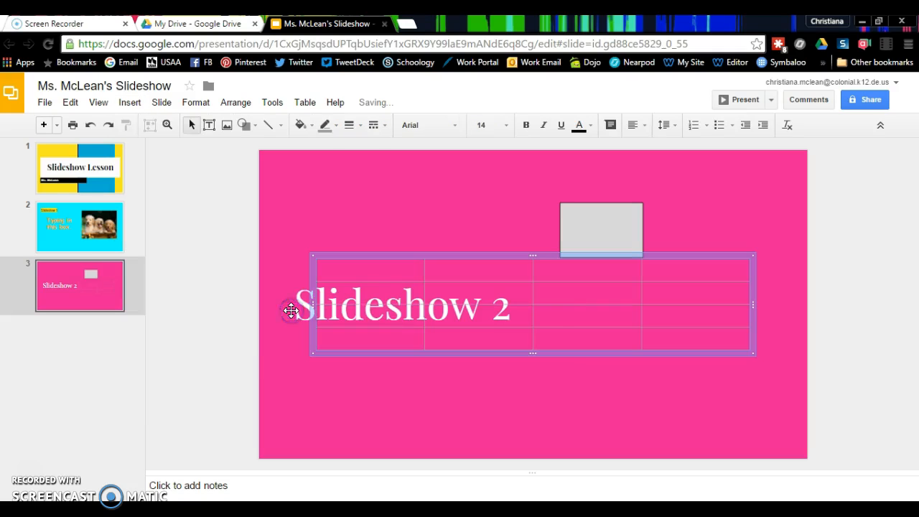
{"action": "left_click", "coordinate": [519, 397]}
{"action": "left_click", "coordinate": [544, 340]}
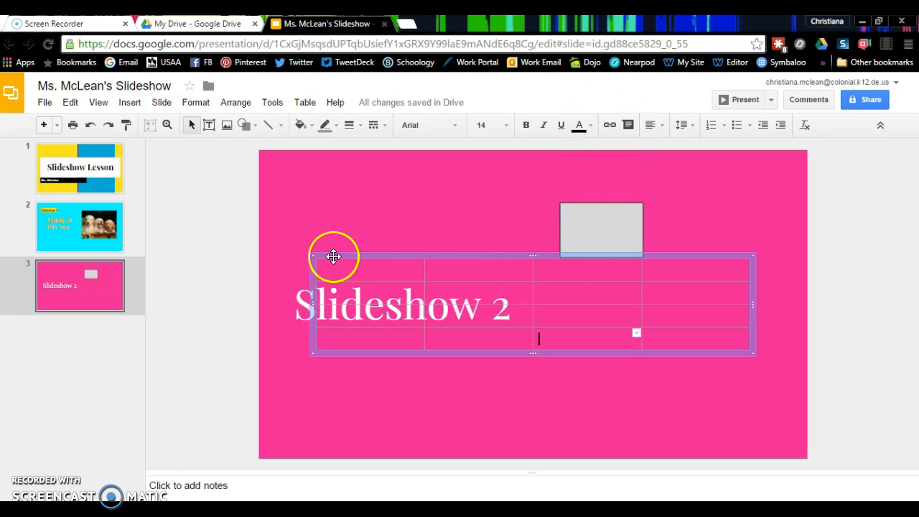
{"action": "left_click_drag", "start_coordinate": [313, 256], "coordinate": [532, 319]}
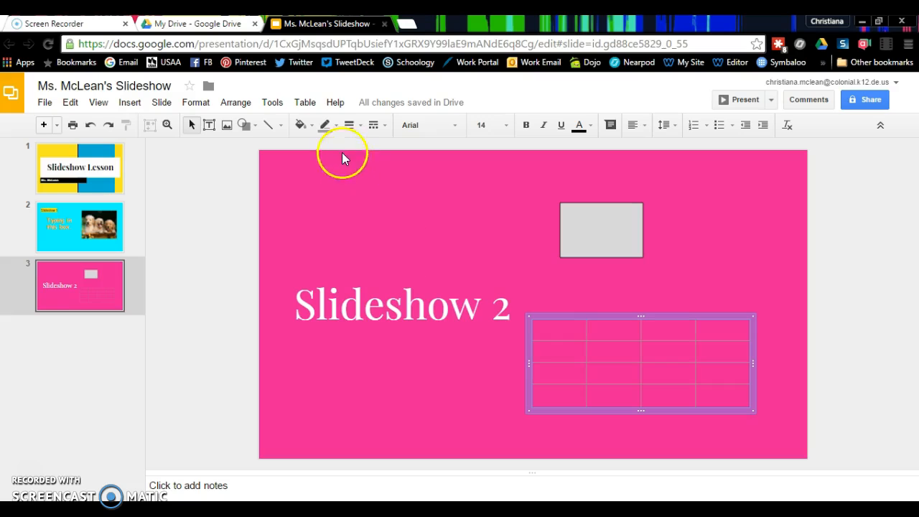
- Set the table's border color to black
{"action": "left_click", "coordinate": [336, 129]}
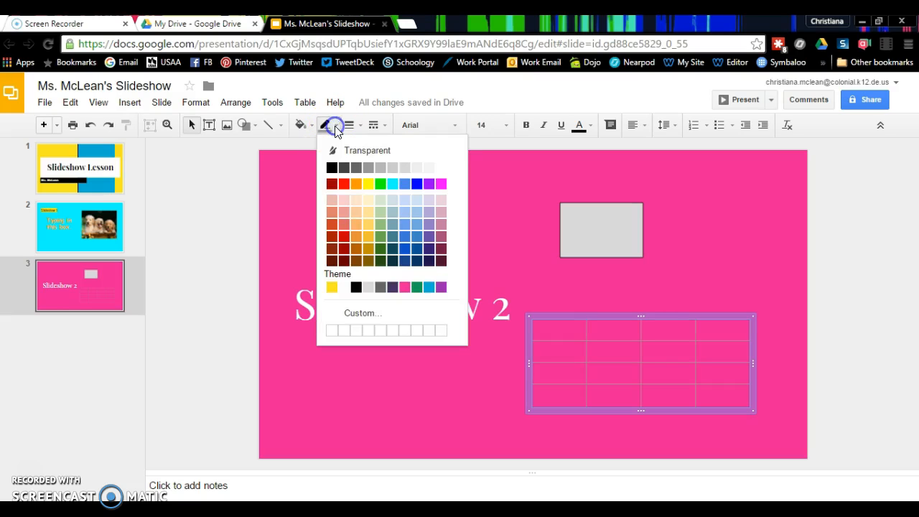
{"action": "left_click", "coordinate": [334, 167]}
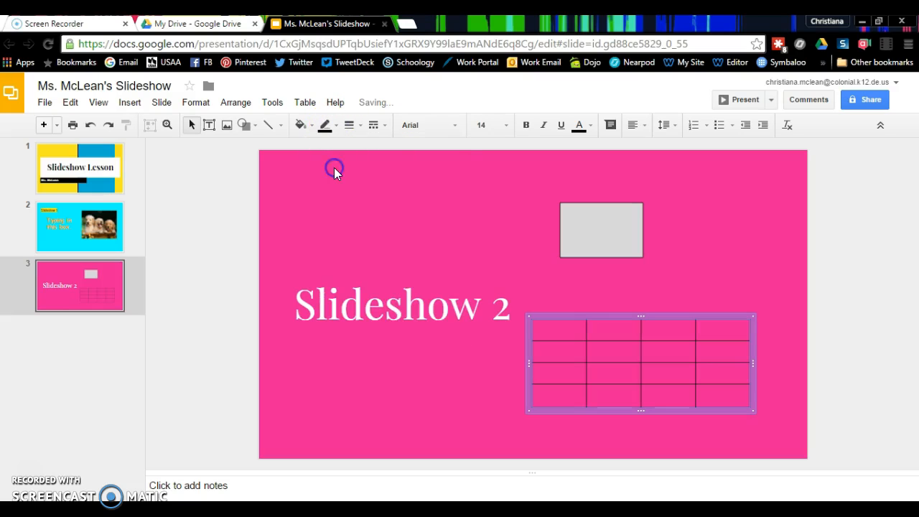
{"action": "left_click", "coordinate": [395, 397]}
{"action": "left_click", "coordinate": [717, 306]}
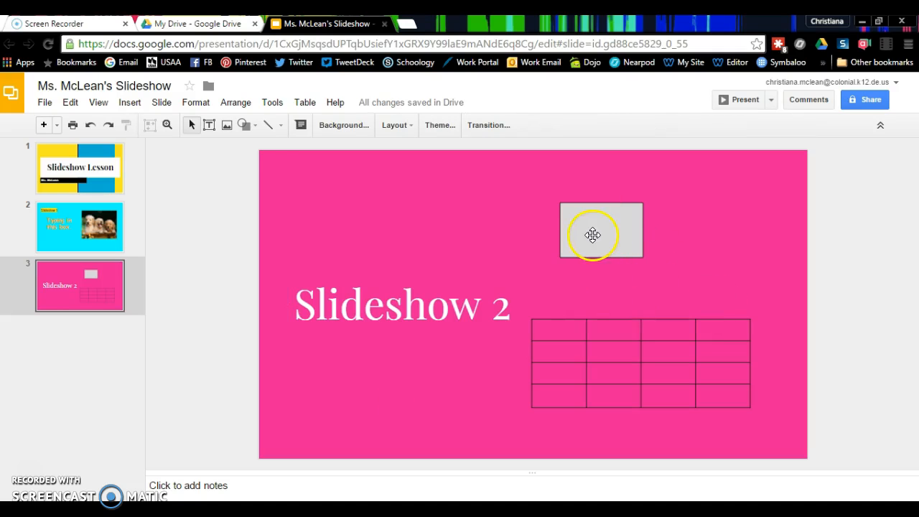
- Draw a jagged explosion callout directly above the "Slideshow 2" title
{"action": "left_click", "coordinate": [246, 124]}
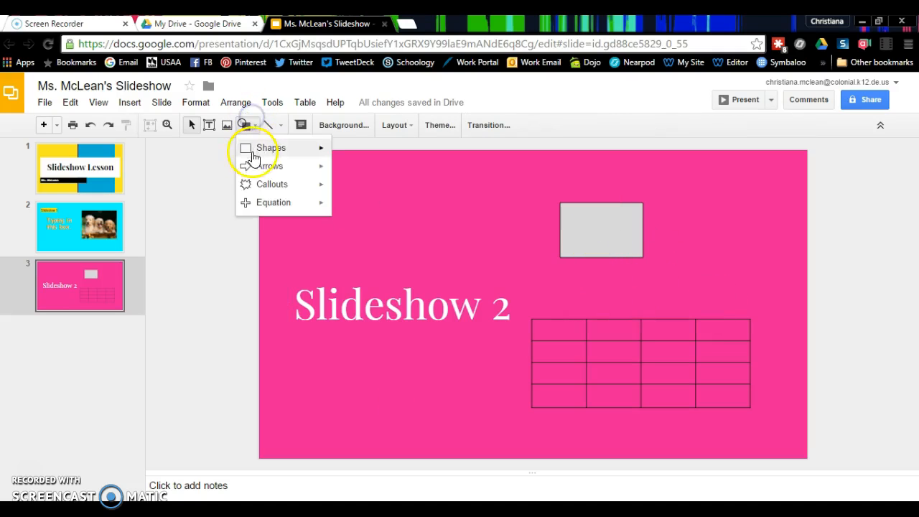
{"action": "left_click", "coordinate": [265, 186]}
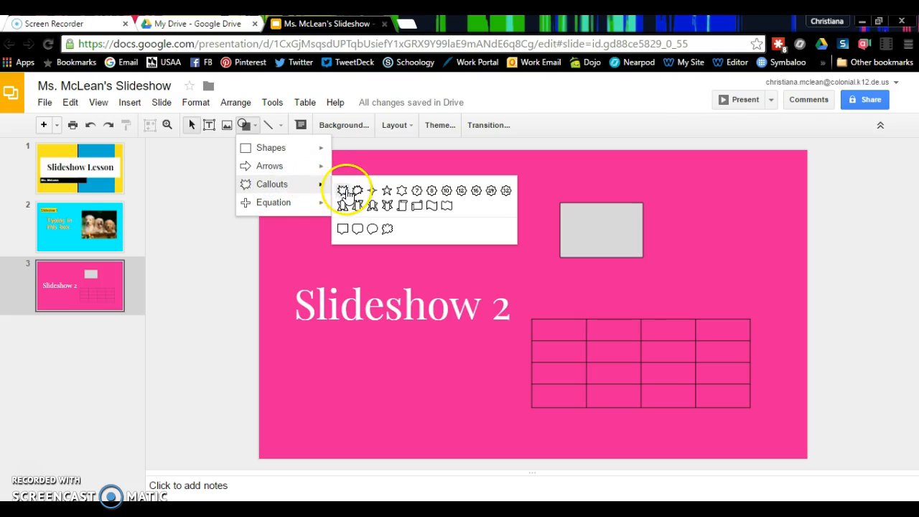
{"action": "left_click", "coordinate": [344, 189]}
{"action": "left_click_drag", "start_coordinate": [348, 189], "coordinate": [504, 283]}
{"action": "left_click", "coordinate": [414, 253]}
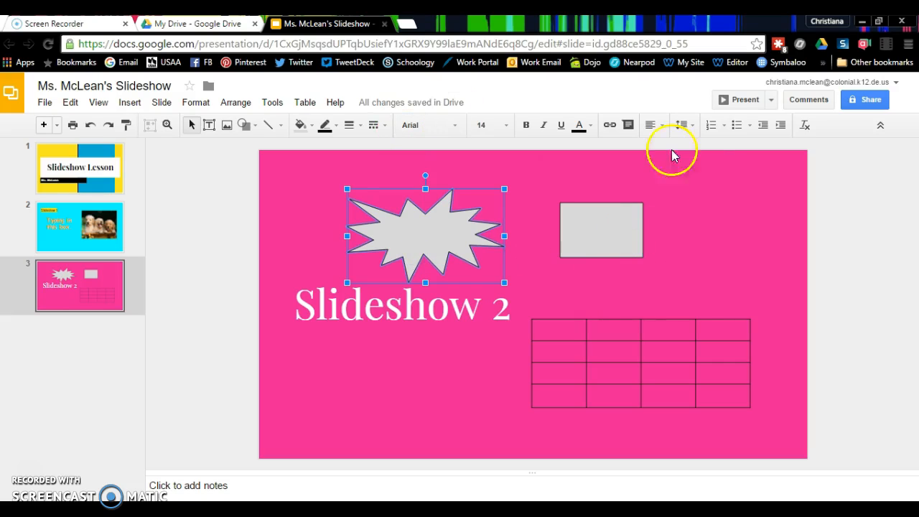
{"action": "left_click", "coordinate": [712, 178]}
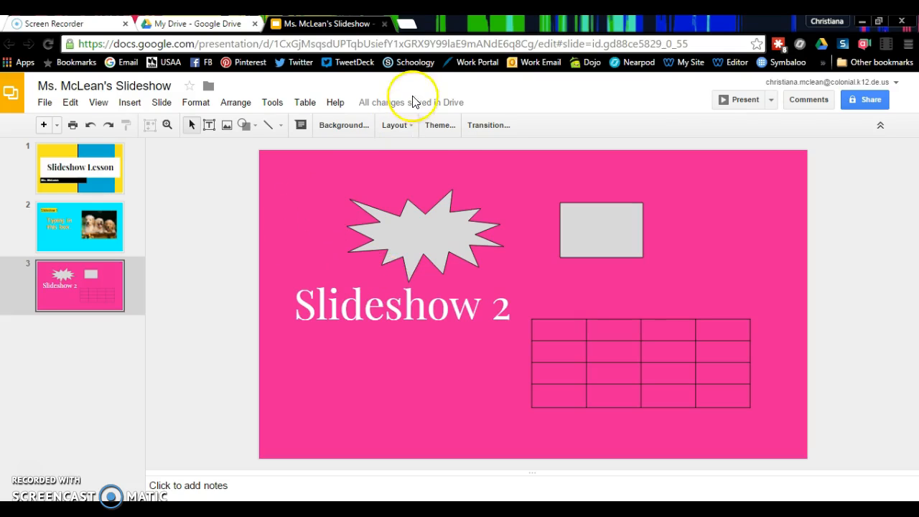
- Try the Simple Dark theme on the presentation and replace it with the Beach Day theme
{"action": "left_click", "coordinate": [440, 125]}
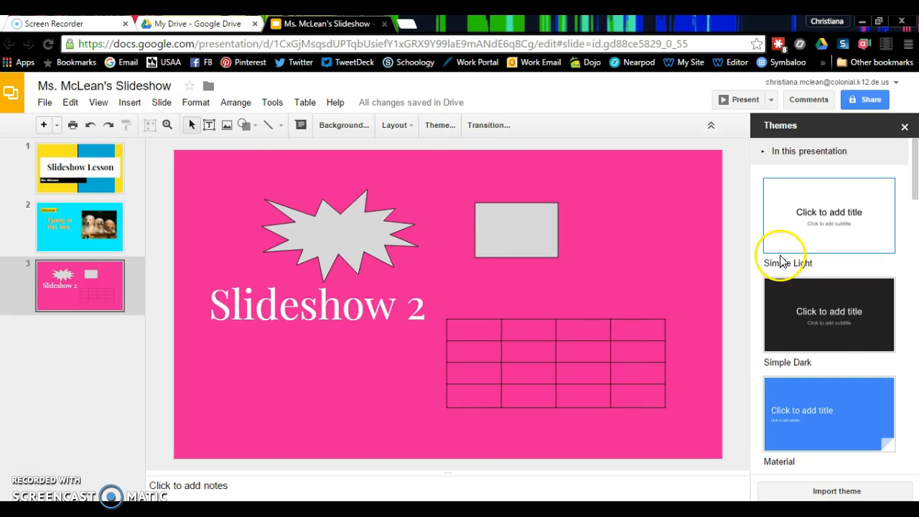
{"action": "left_click", "coordinate": [820, 325]}
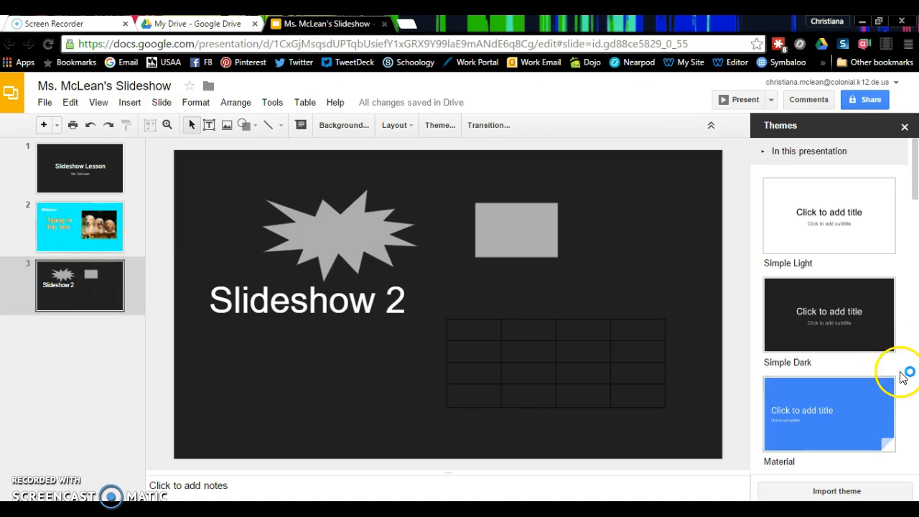
{"action": "scroll", "coordinate": [823, 370], "scroll_direction": "down", "scroll_amount": 4}
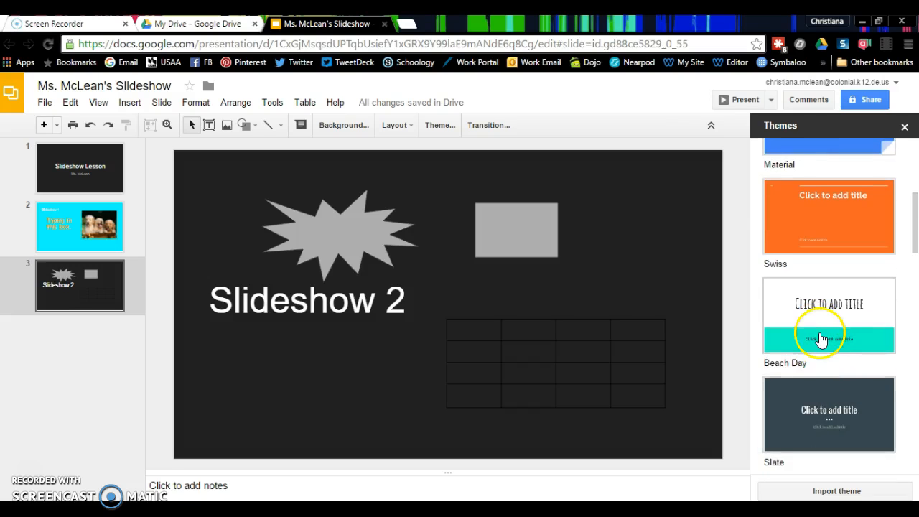
{"action": "left_click", "coordinate": [821, 336]}
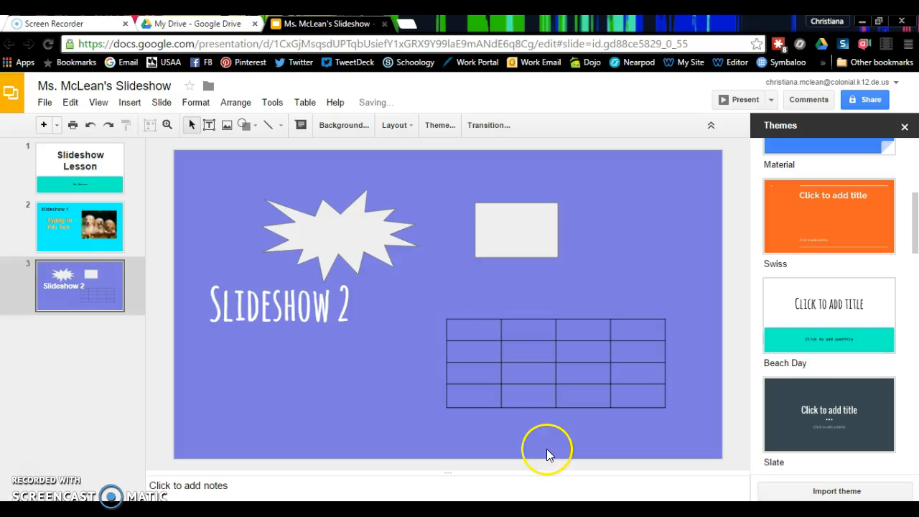